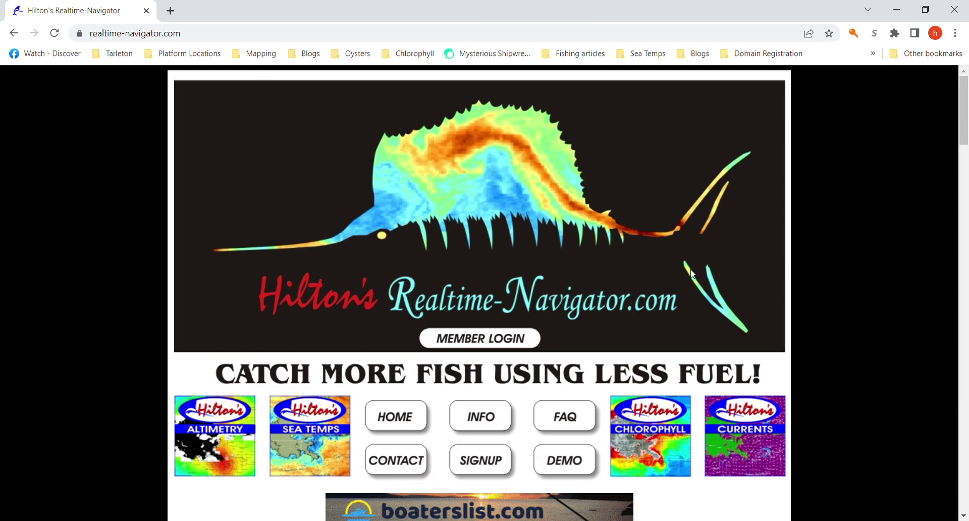
- Go to the Member Login page and enter the member username over the saved one
left_click(512, 339)
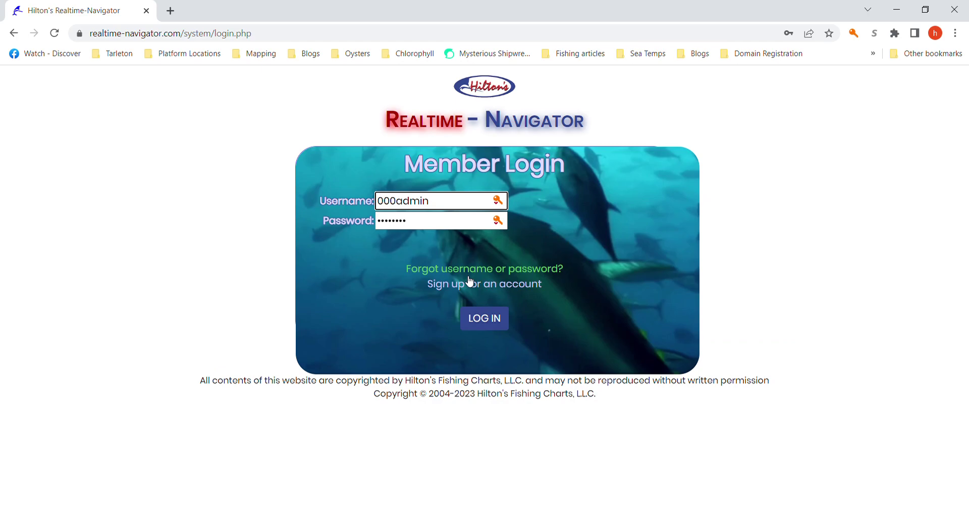
left_click(437, 210)
left_click_drag(439, 205, 366, 187)
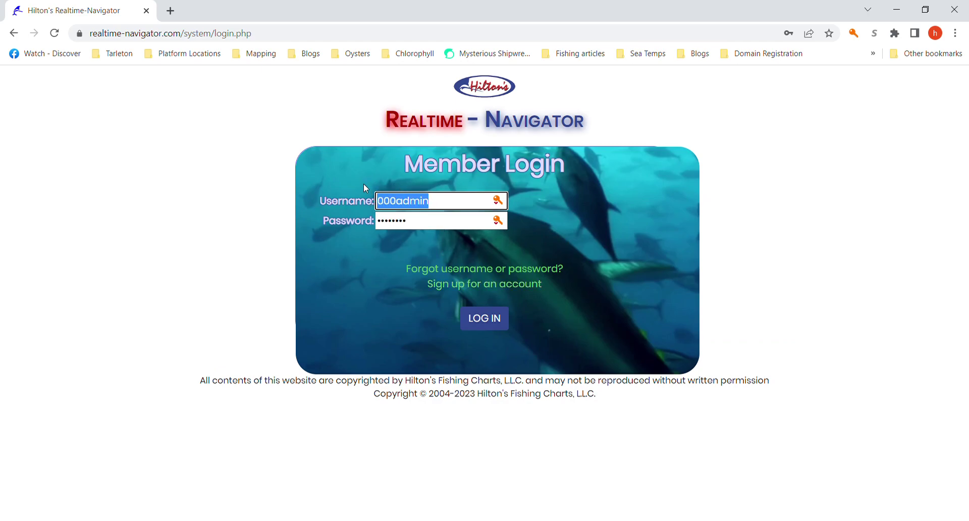
type("HILTONS")
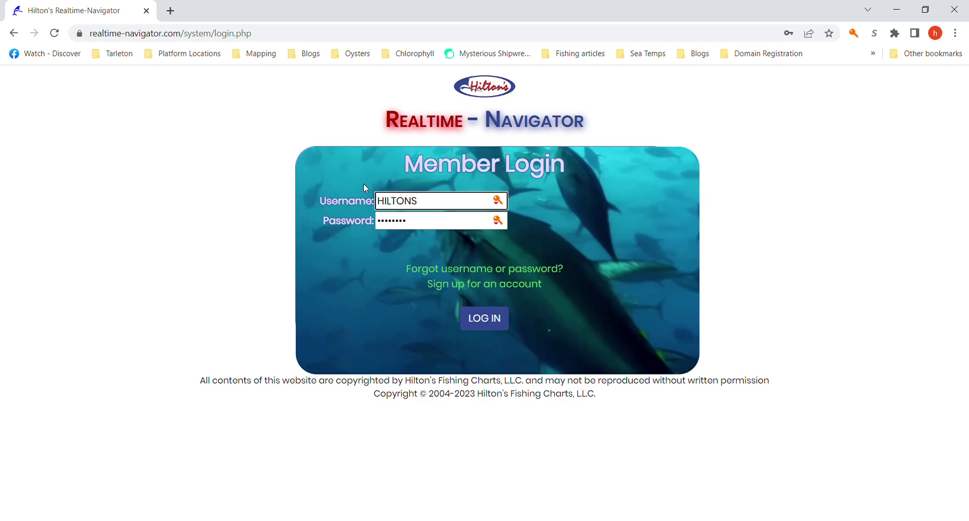
left_click(465, 232)
- Log in and bring up the NW Gulf region's fishing chart with Texas coast waypoints
left_click(496, 323)
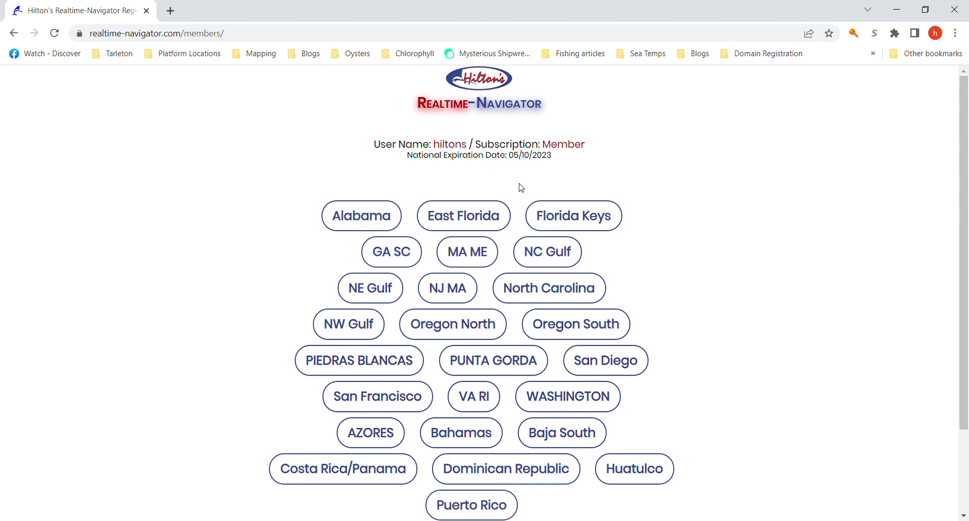
left_click_drag(655, 263, 353, 330)
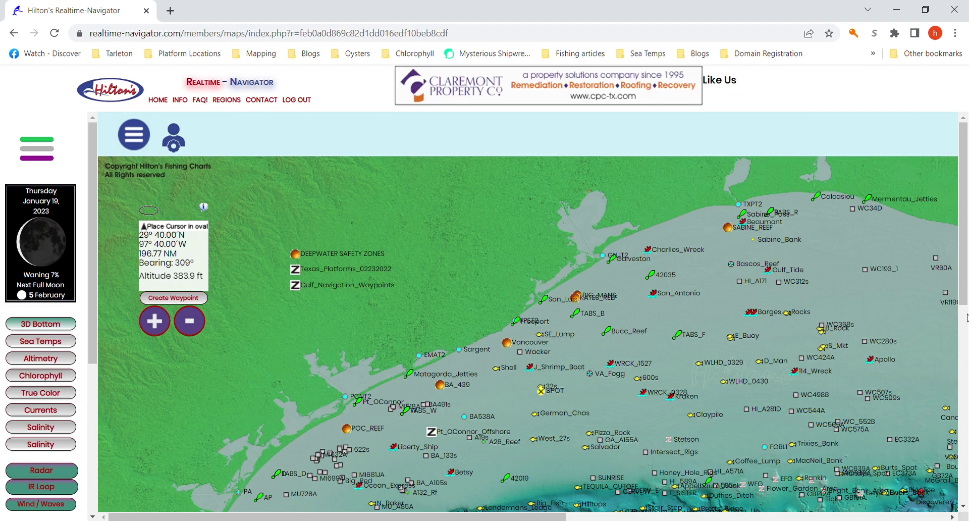
left_click(966, 338)
- Save the current map, then go to Manage Maps previewing saved image 'N-01 3D'
left_click_drag(966, 338, 954, 165)
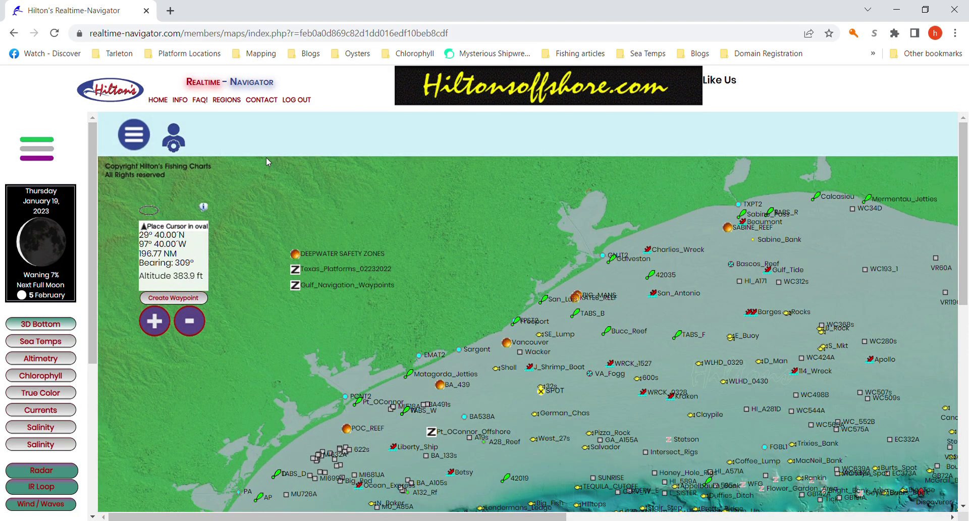
left_click(139, 137)
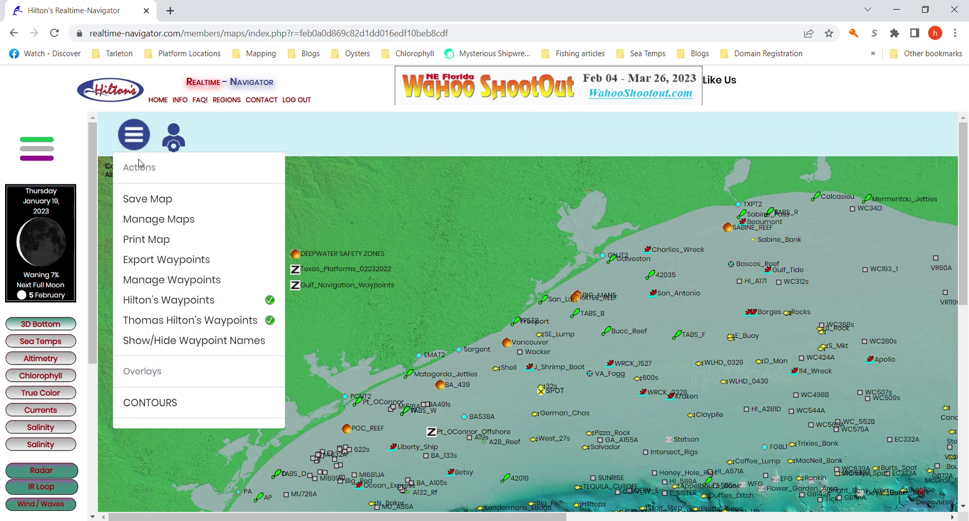
left_click(159, 200)
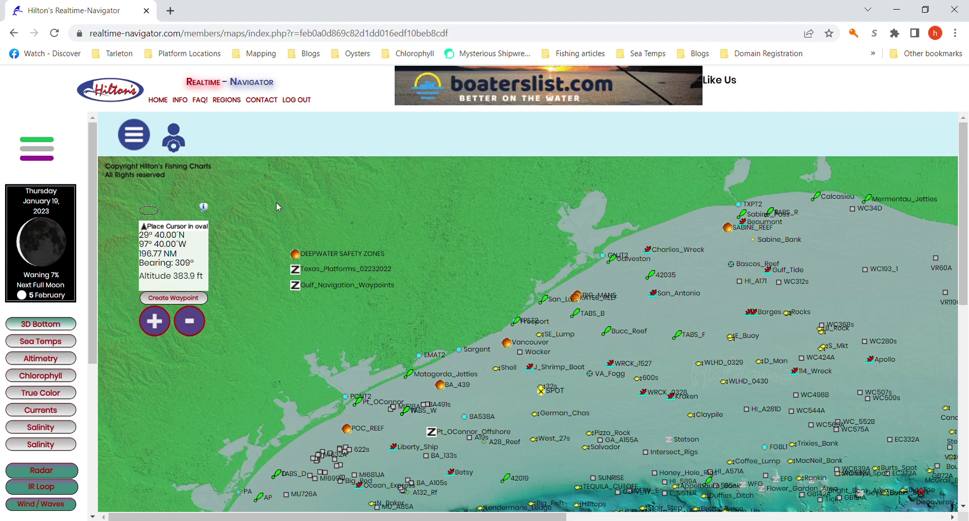
left_click(134, 136)
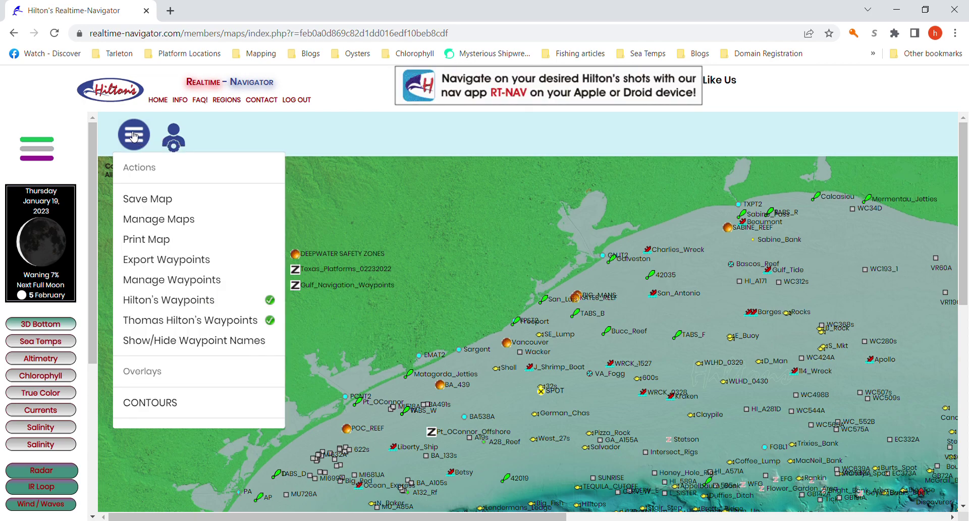
left_click(171, 224)
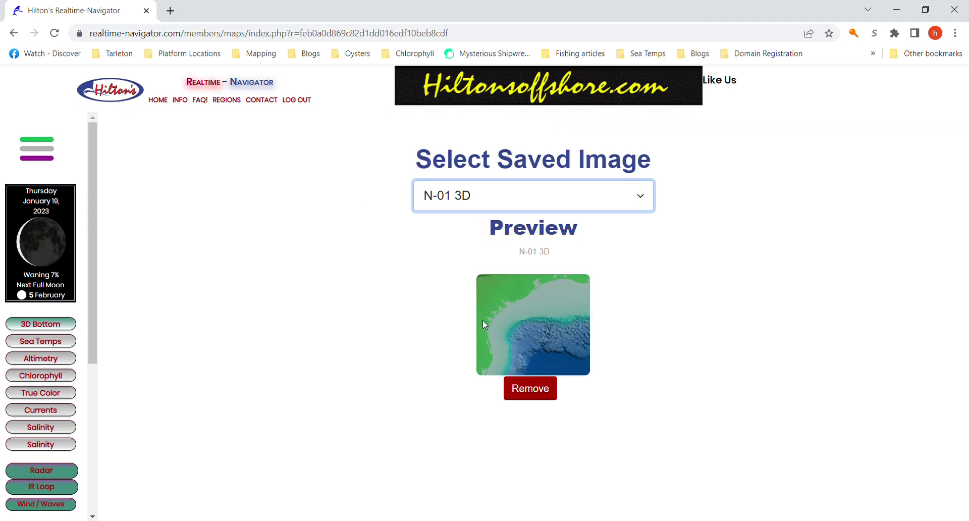
- Load saved image 'N-01 SST 1/5/23 7:50 UTC 70°-74°' as the full sea-temperature map
key("Down")
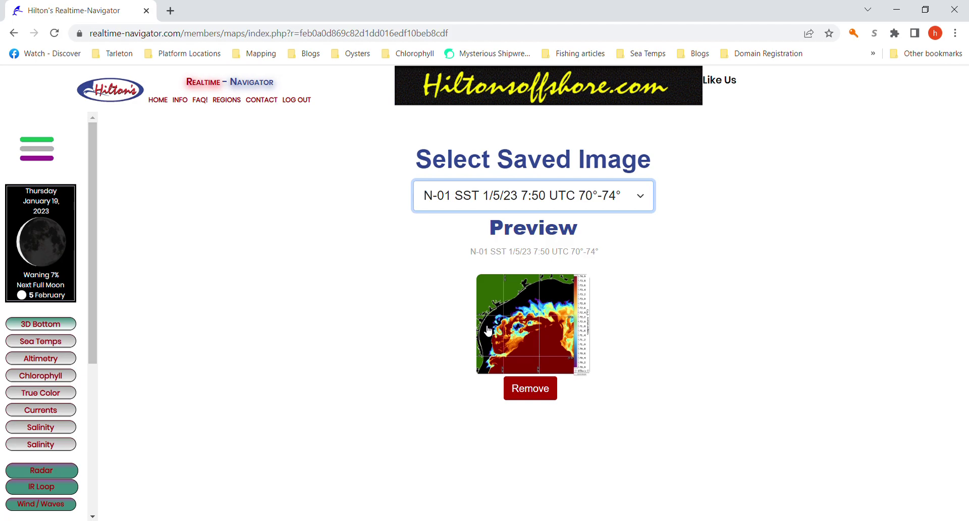
left_click(533, 333)
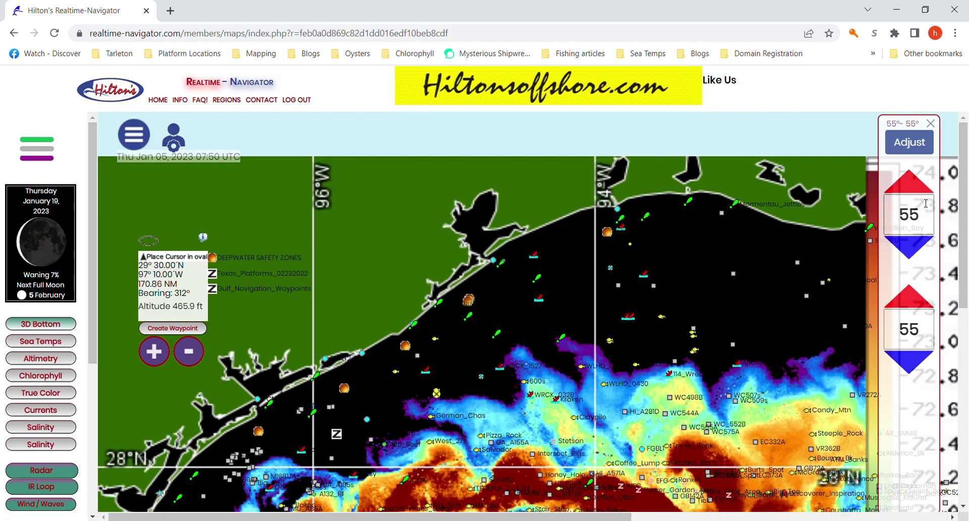
- Scroll the chart to the temperature breaks south of 28°N and bring up the Actions menu
left_click_drag(965, 217, 967, 319)
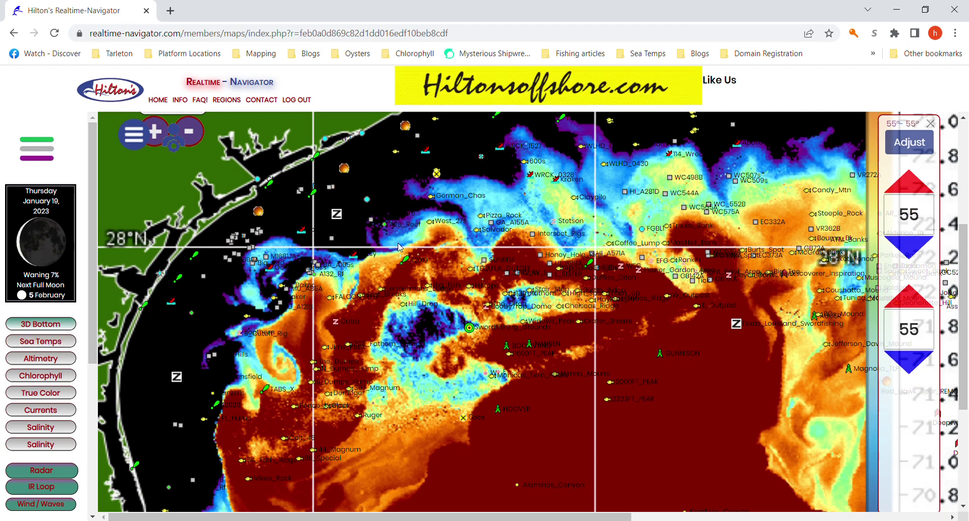
left_click(134, 136)
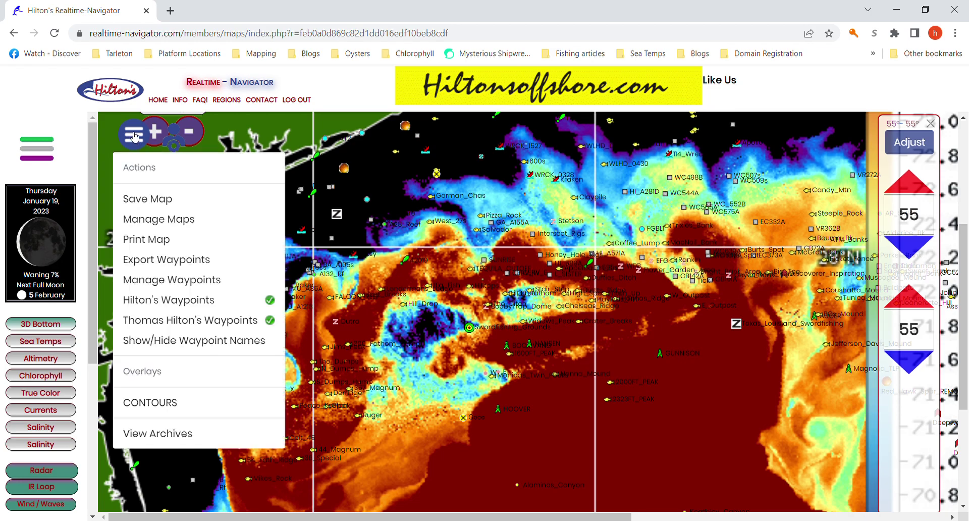
- Check a saved waypoint's coordinates in Manage Waypoints, cancel, and return to Manage Maps
left_click(179, 286)
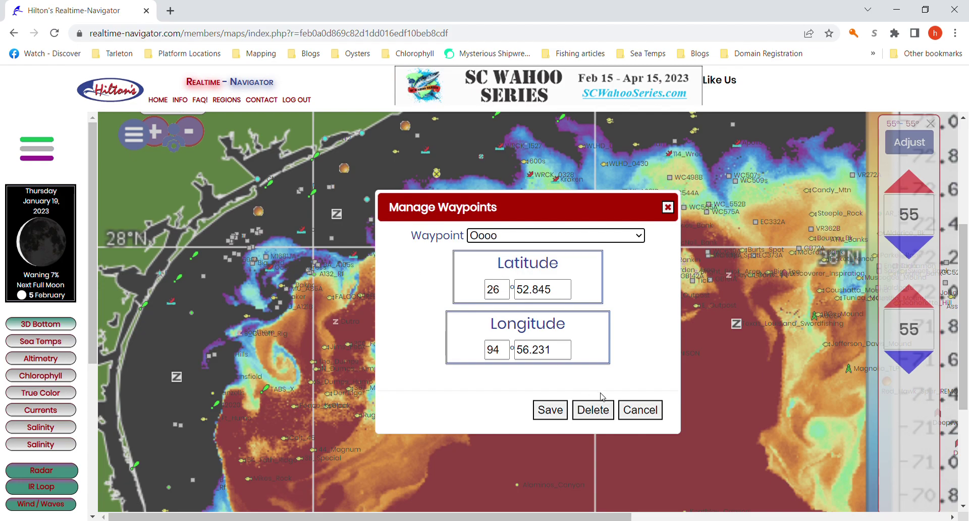
left_click(644, 414)
left_click(134, 135)
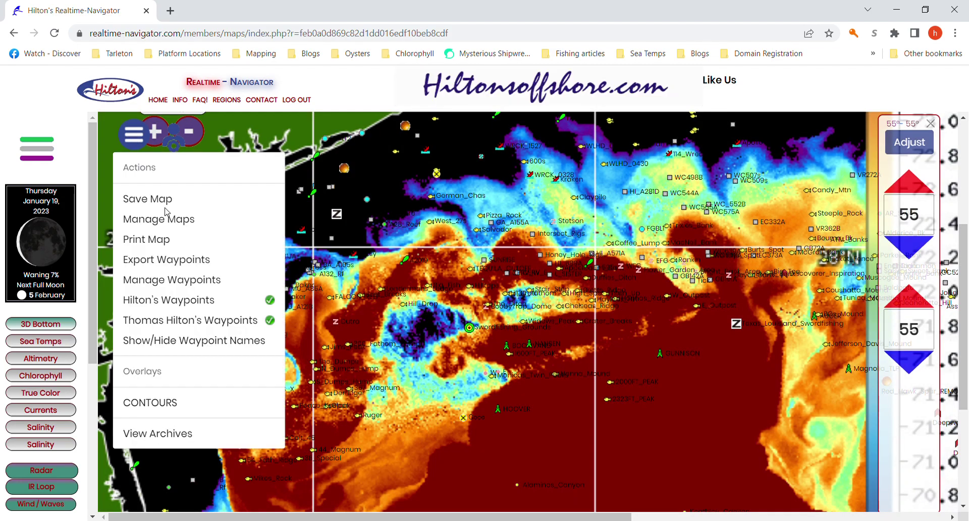
left_click(178, 221)
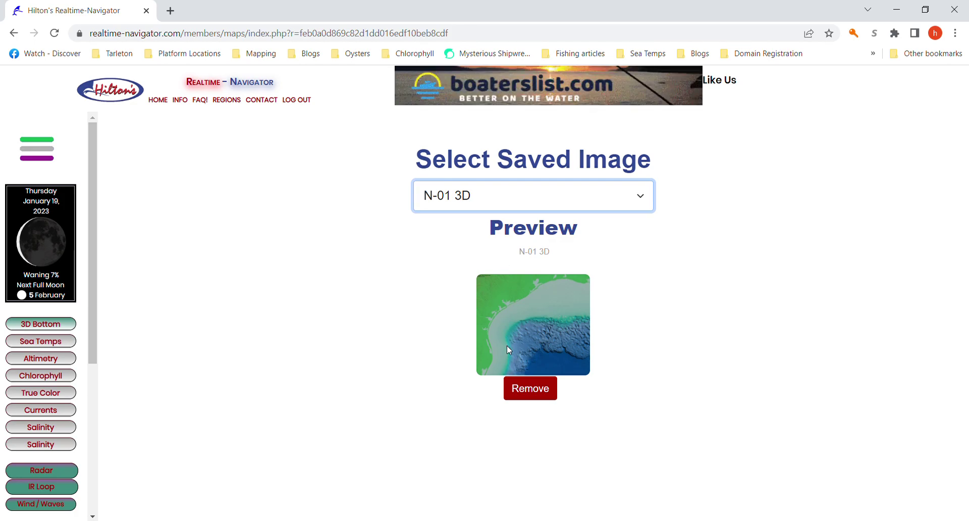
- Step past the 1/13 and 1/14 images to 'N-01 SST 1/19/23 15:50 UTC 50°-80°'
key("Down")
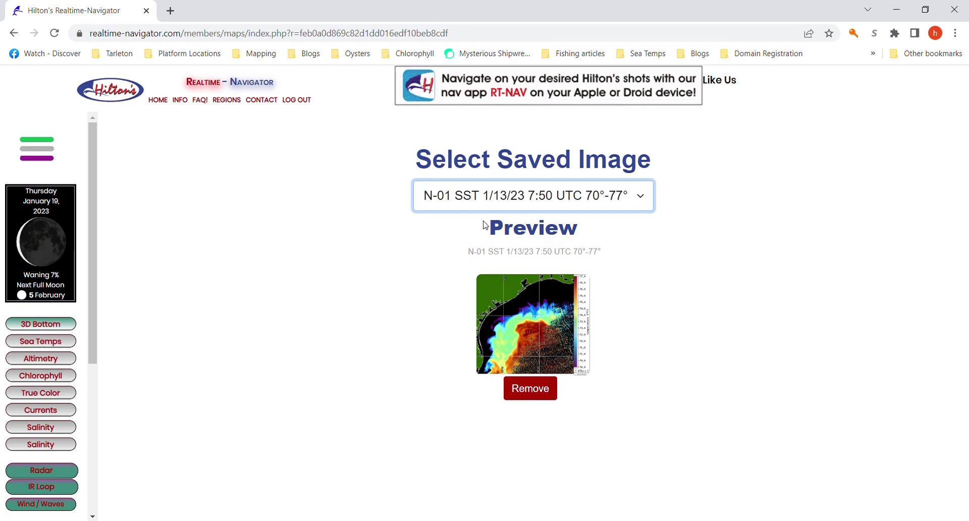
key("Down")
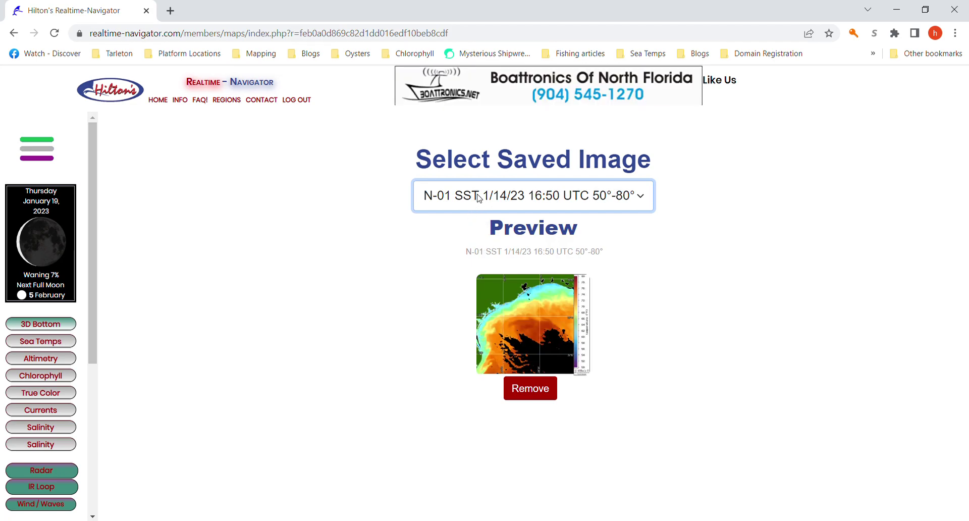
key("Down")
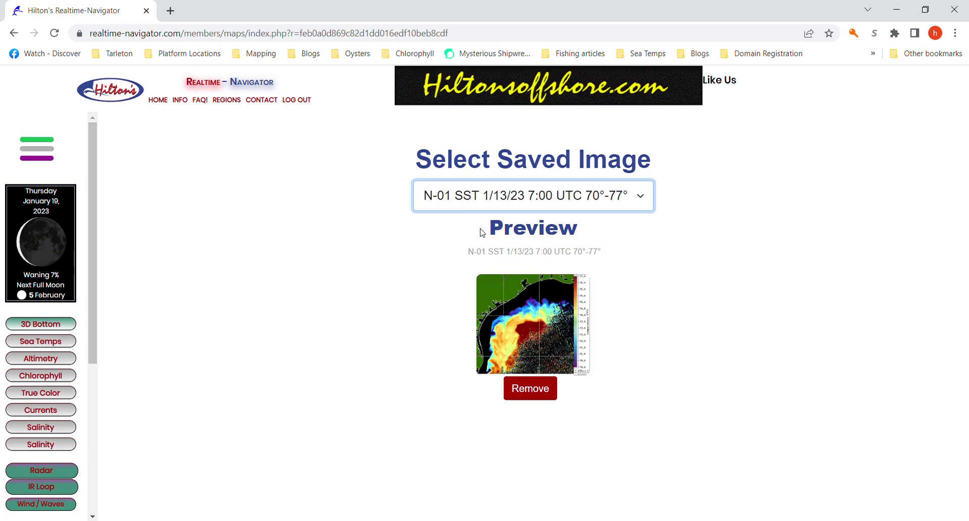
key("Down")
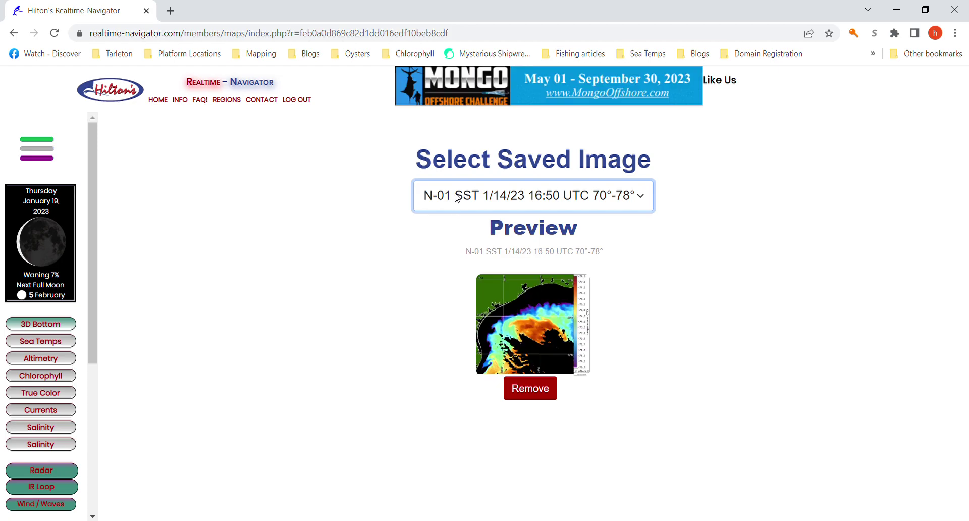
key("Down")
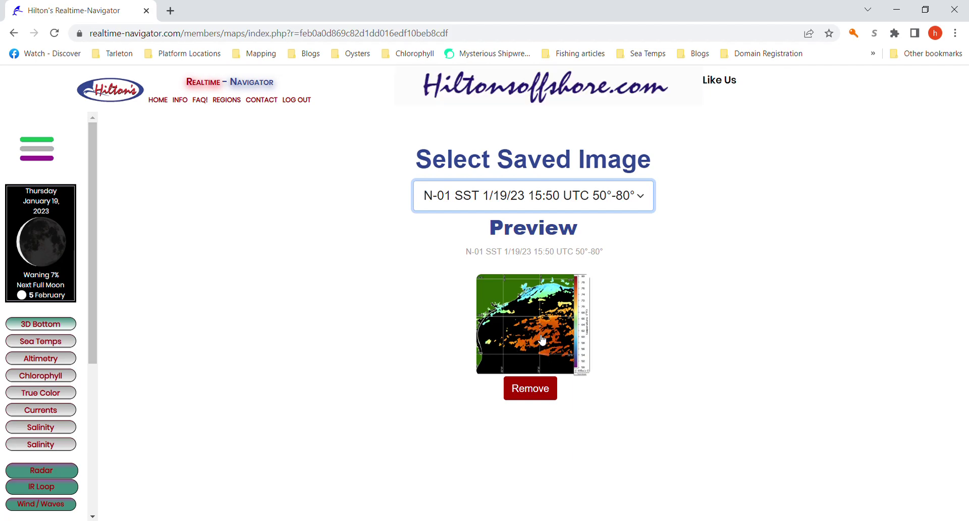
- Delete the saved 1/19/23 SST image and return to the 3D Bottom fishing chart
left_click(535, 389)
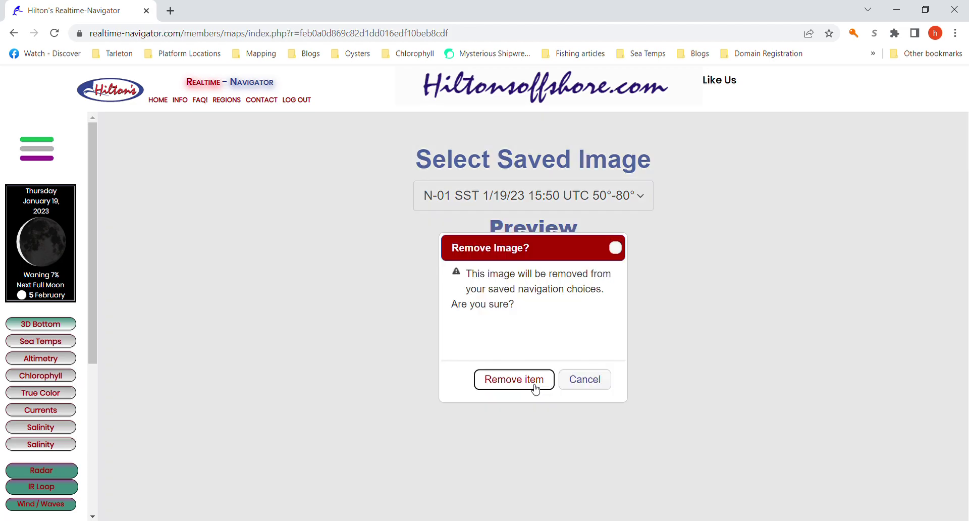
left_click(519, 383)
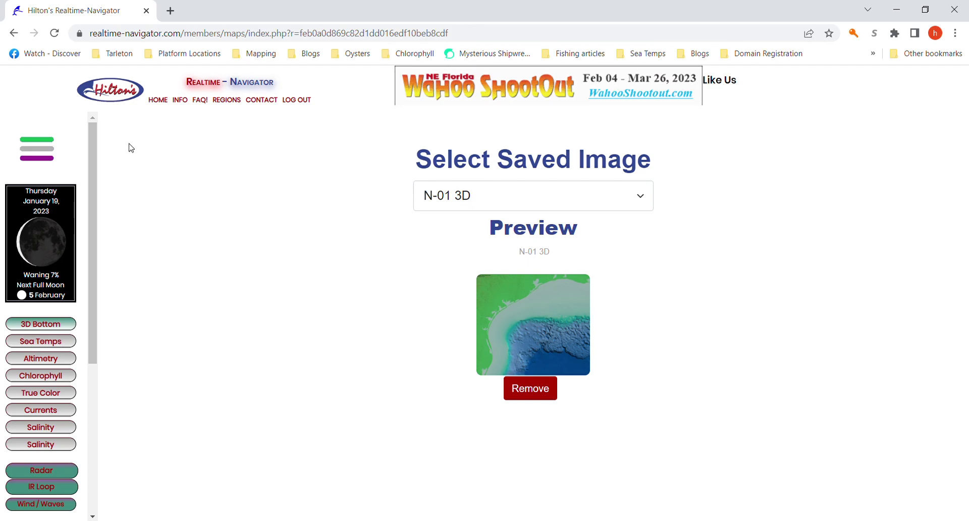
left_click(58, 327)
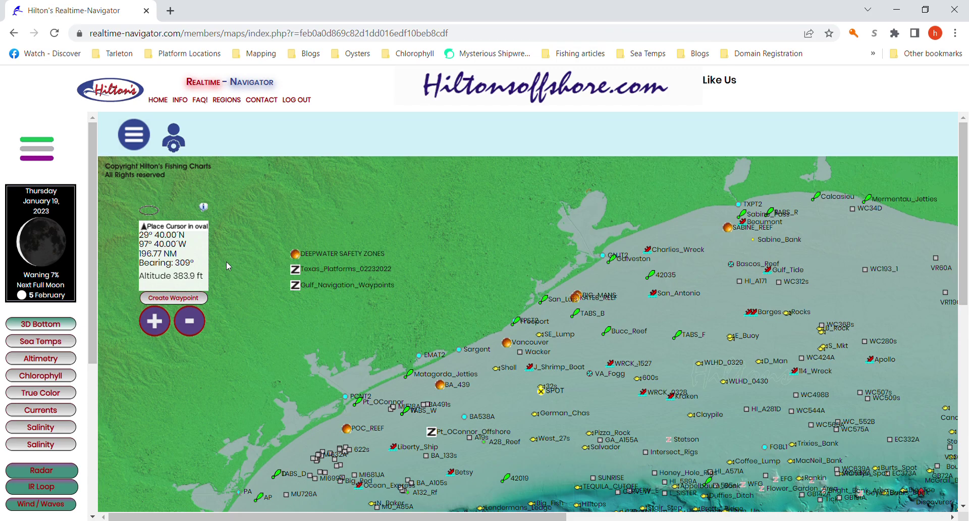
left_click(135, 142)
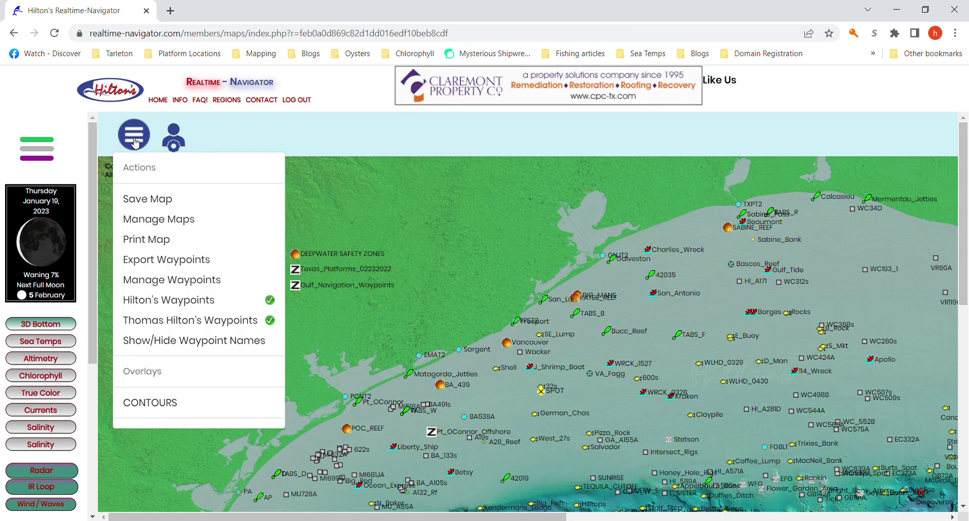
left_click(172, 260)
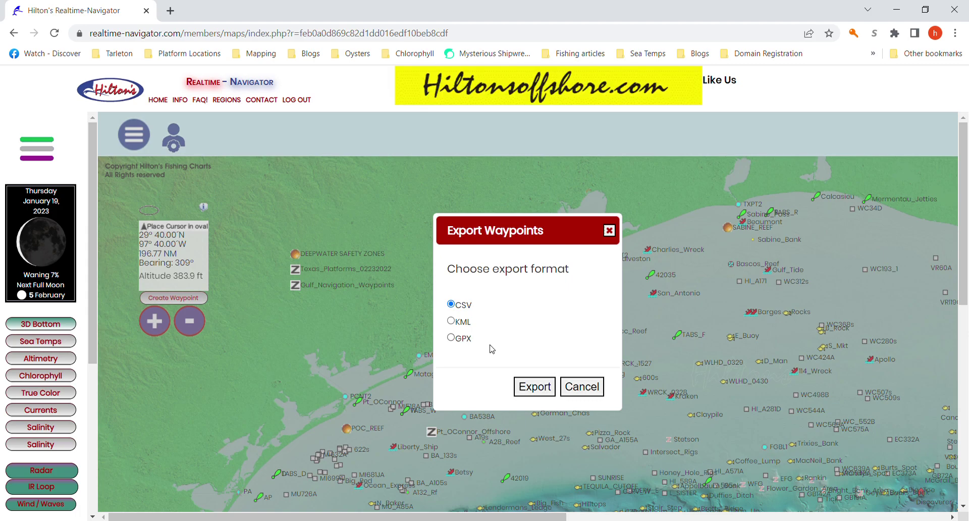
left_click(583, 388)
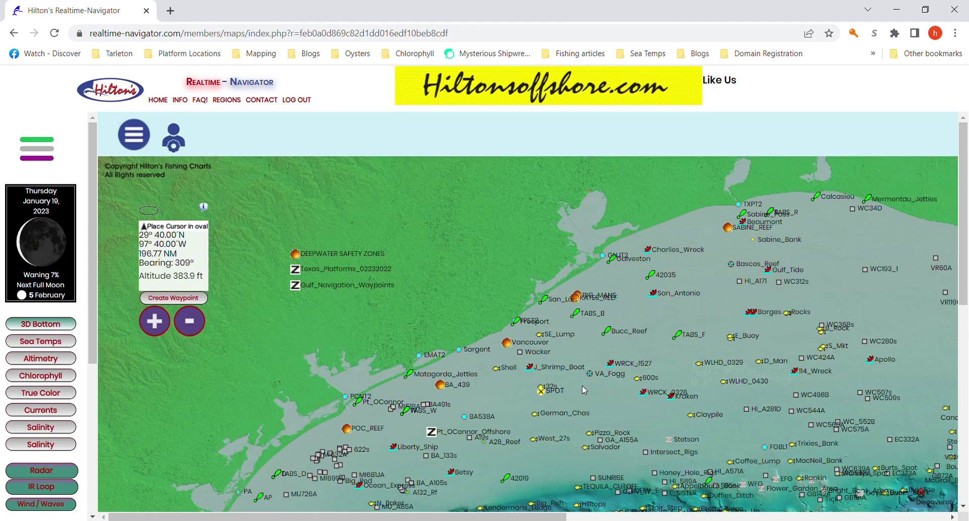
left_click(134, 137)
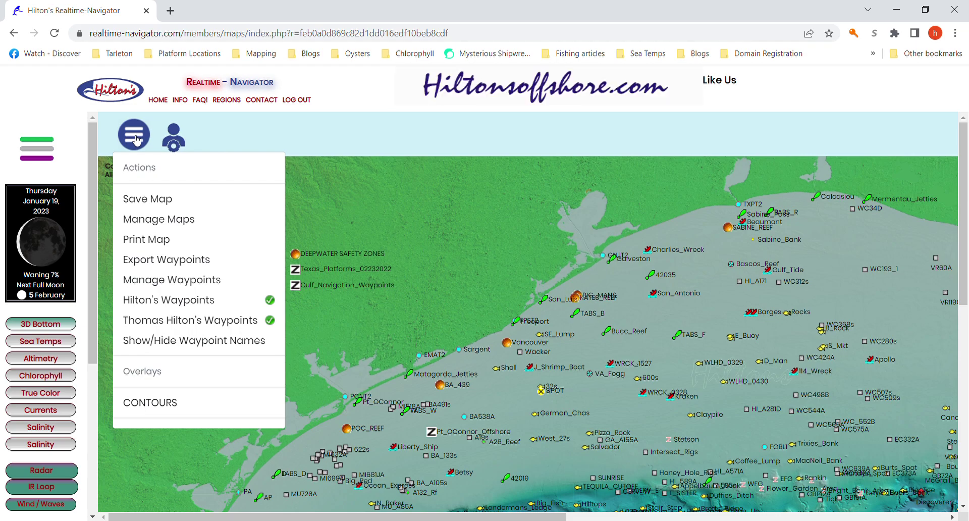
left_click(179, 281)
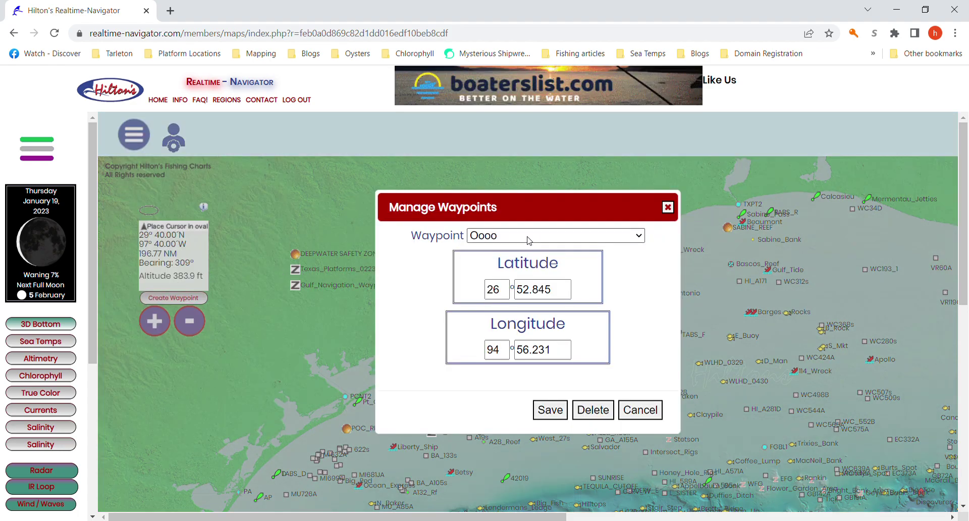
left_click(537, 406)
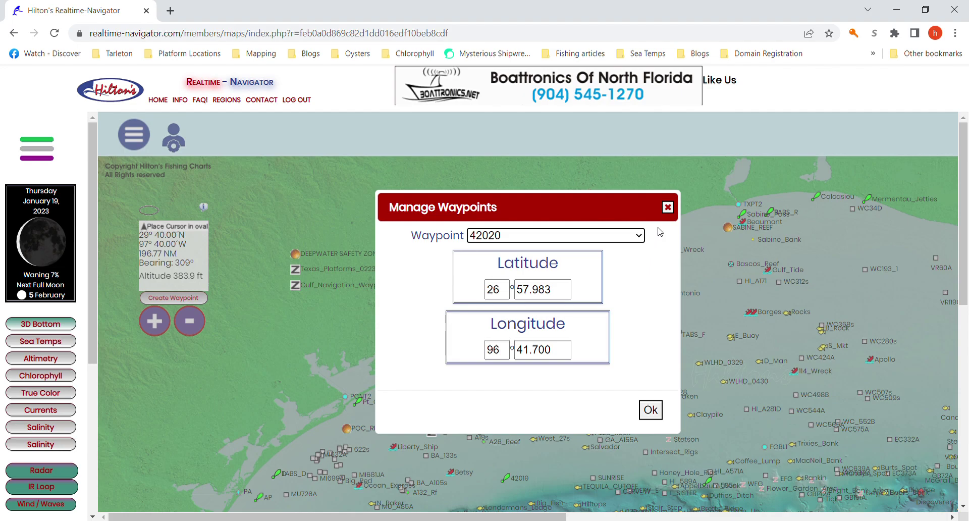
left_click(668, 208)
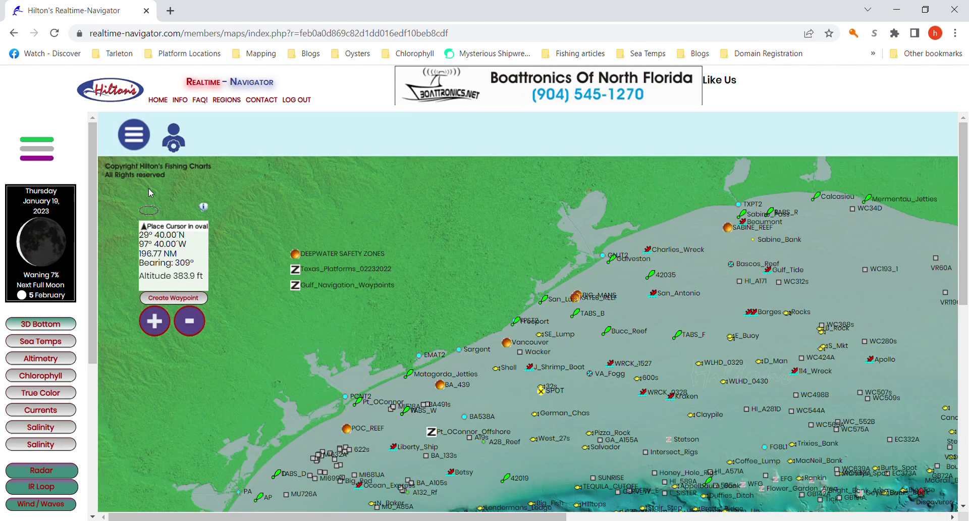
left_click(132, 143)
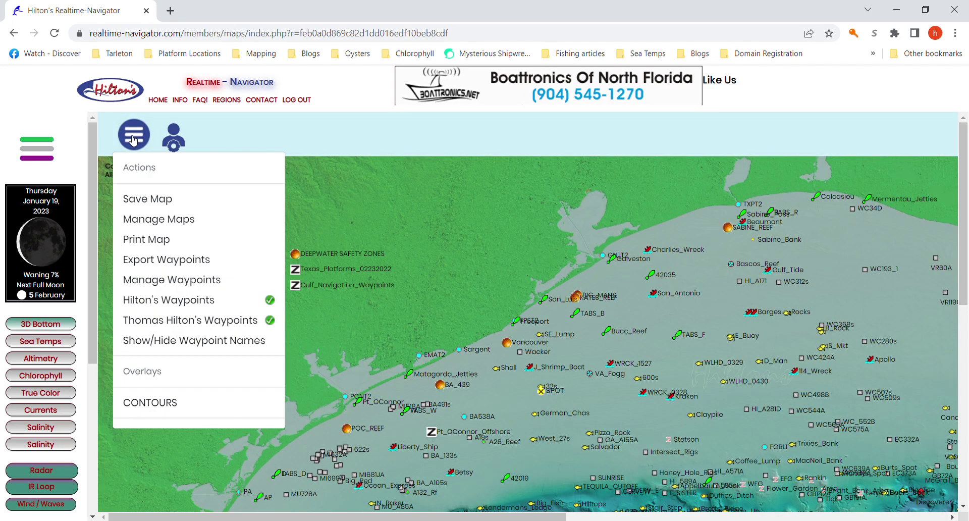
left_click(172, 303)
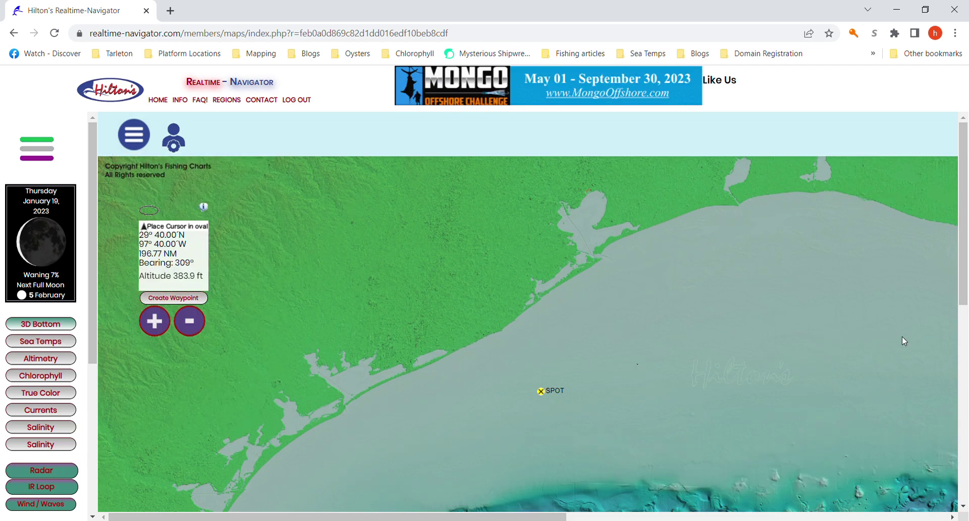
mouse_move(963, 285)
left_mouse_down()
mouse_move(964, 386)
mouse_move(964, 297)
left_mouse_up()
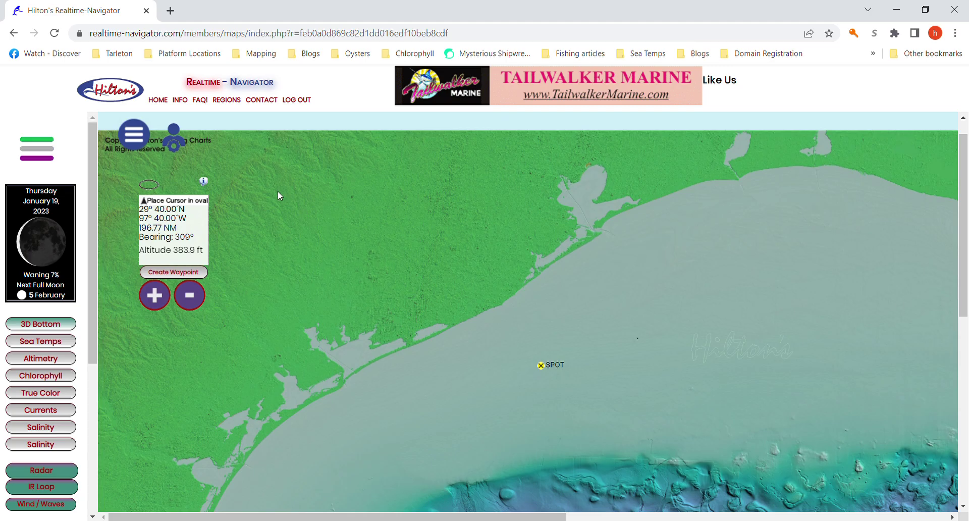
left_click(134, 139)
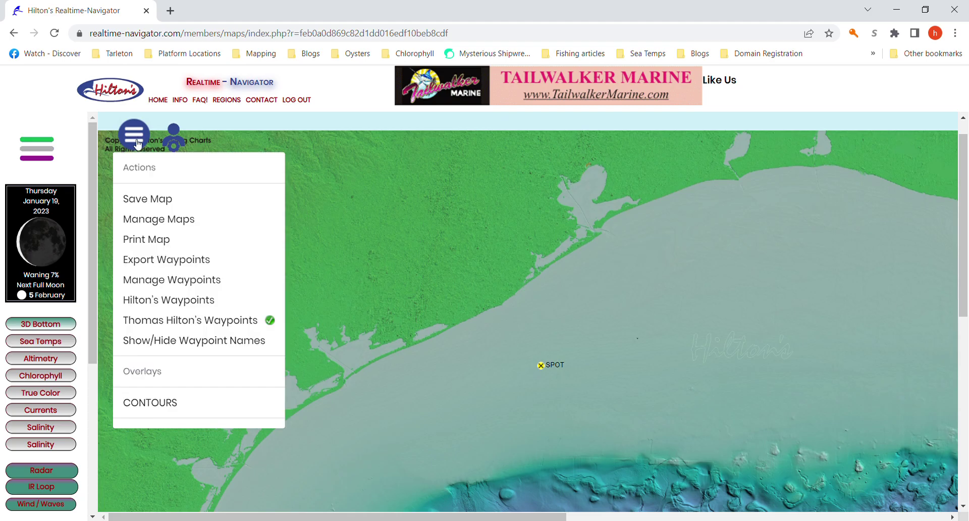
left_click(210, 303)
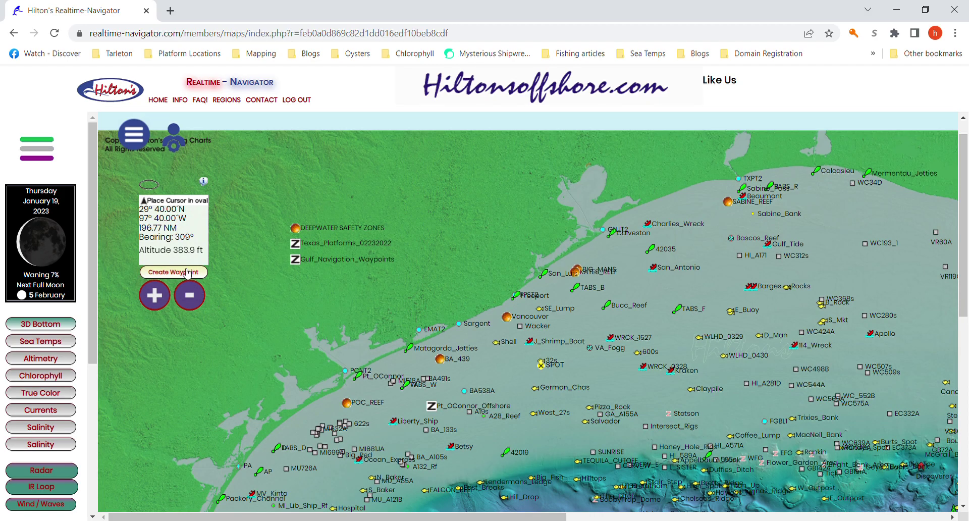
left_click(135, 135)
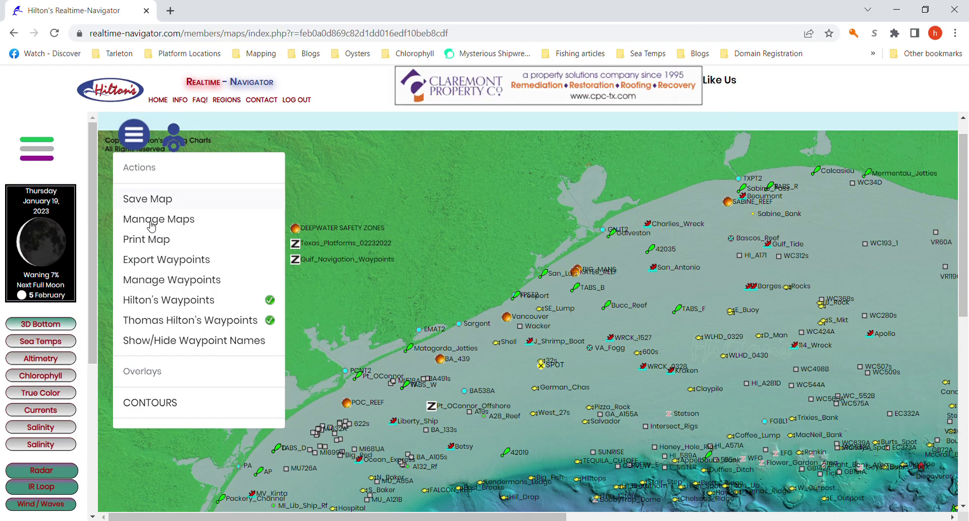
left_click(176, 320)
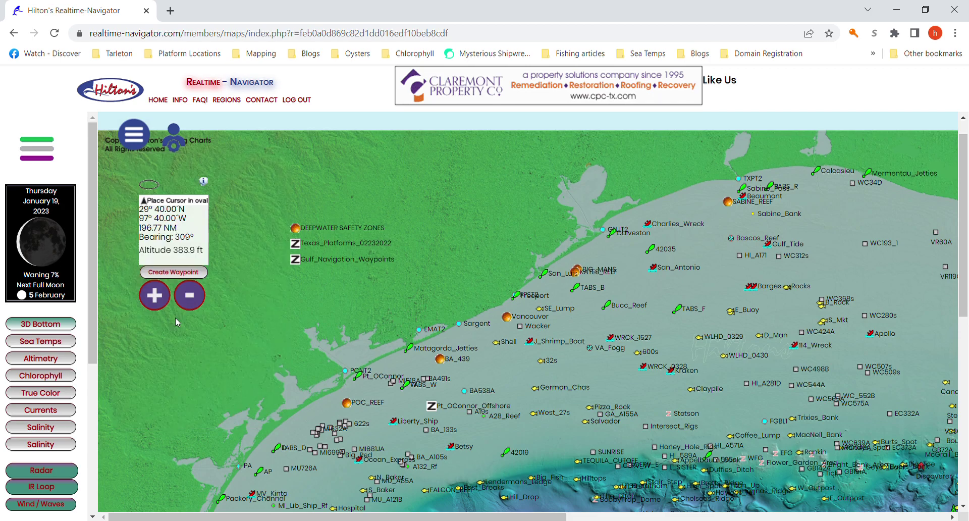
left_click(138, 139)
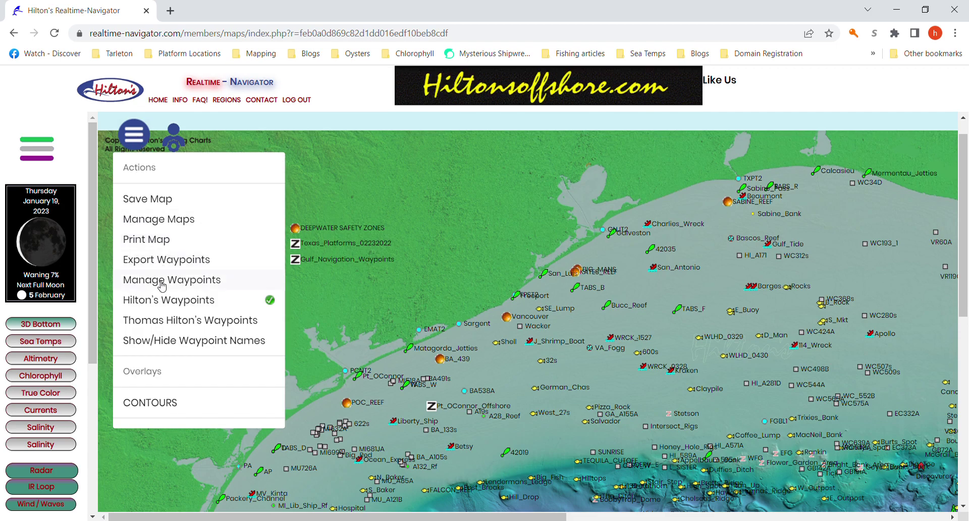
left_click(165, 301)
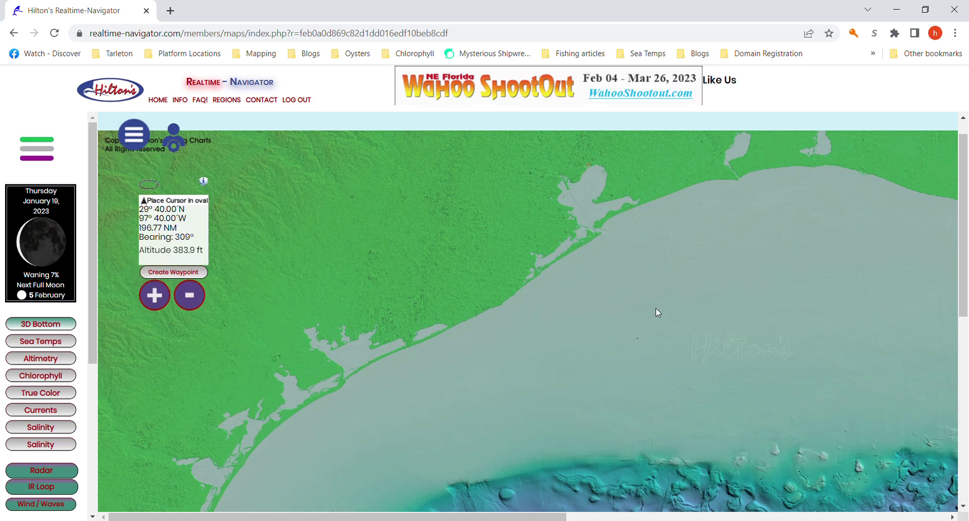
left_click(142, 137)
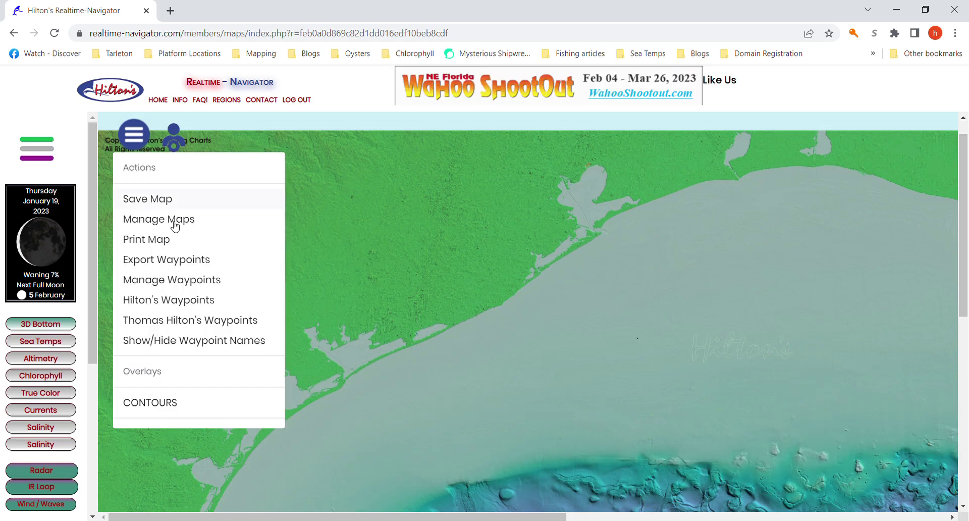
left_click(204, 320)
left_click(135, 134)
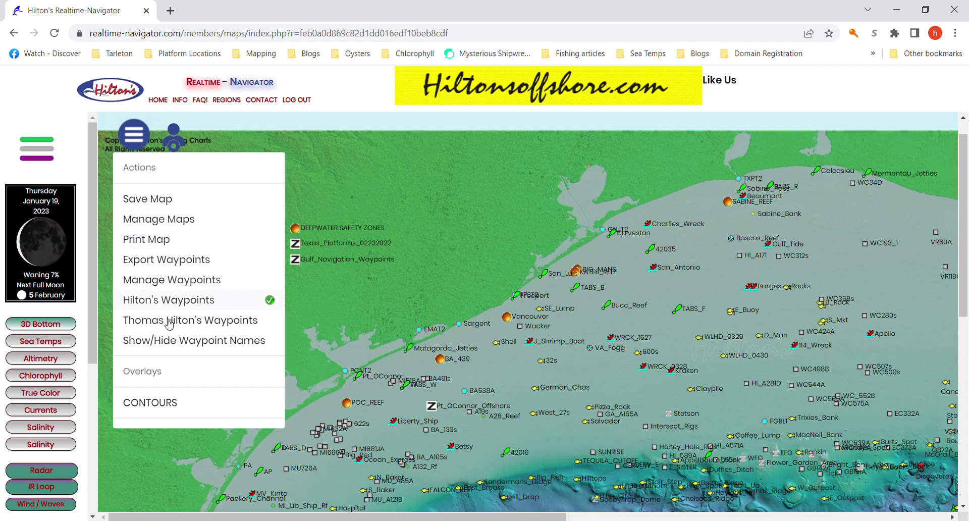
- Turn off waypoint names so only unlabelled markers remain, scrolling the chart to check
left_click(169, 343)
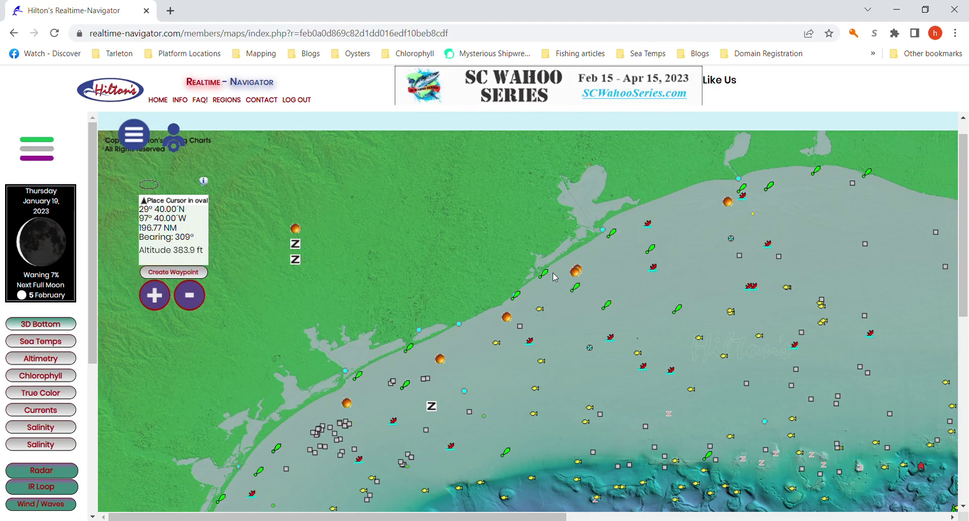
left_click_drag(964, 290, 949, 319)
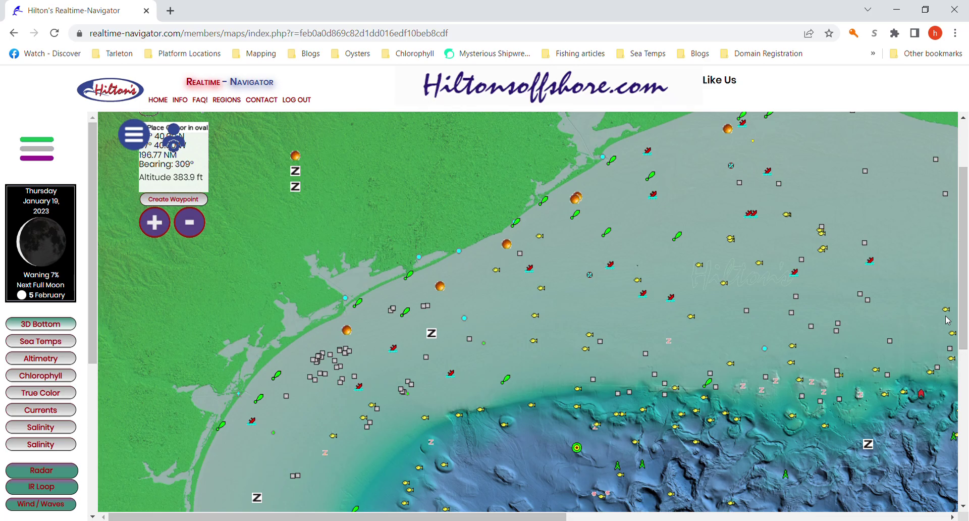
left_click_drag(964, 318, 956, 249)
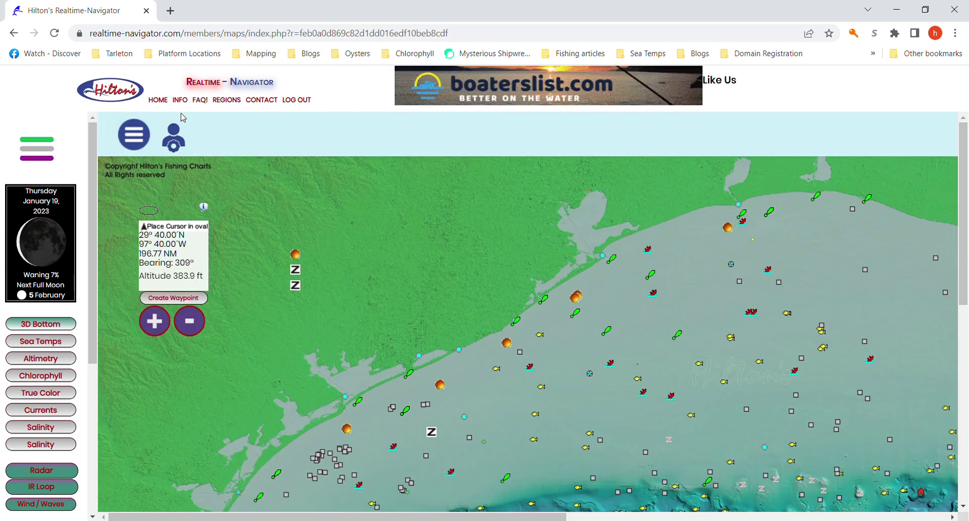
left_click(135, 135)
left_click(179, 402)
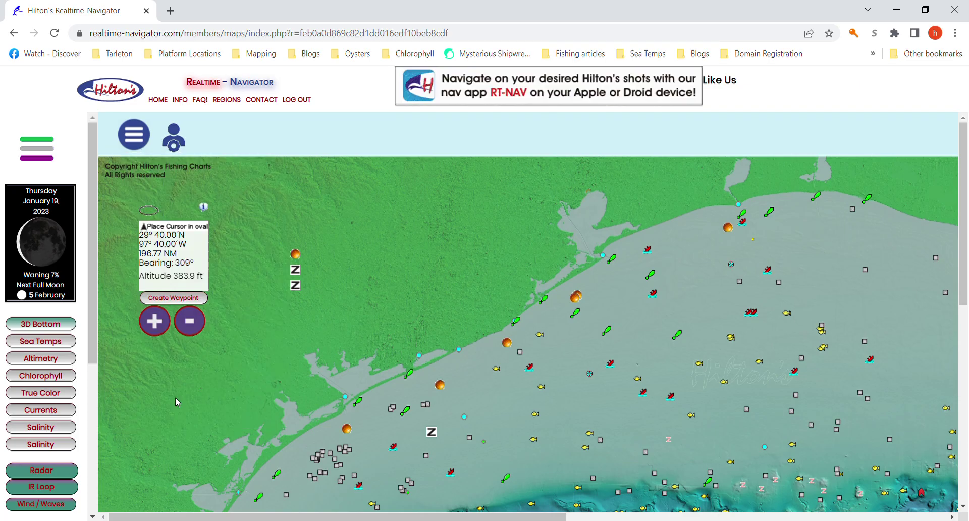
mouse_move(963, 268)
left_mouse_down()
mouse_move(967, 389)
mouse_move(965, 269)
left_mouse_up()
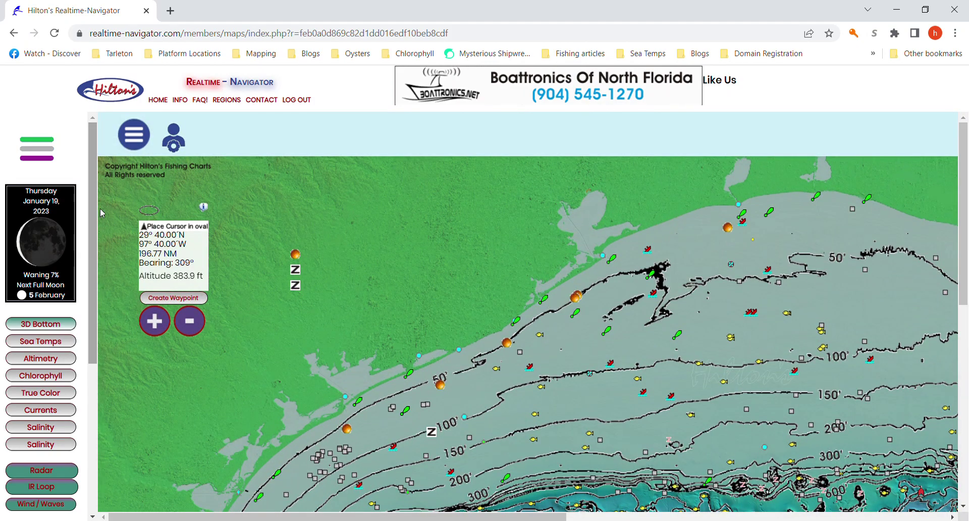
left_click(132, 146)
left_click(163, 406)
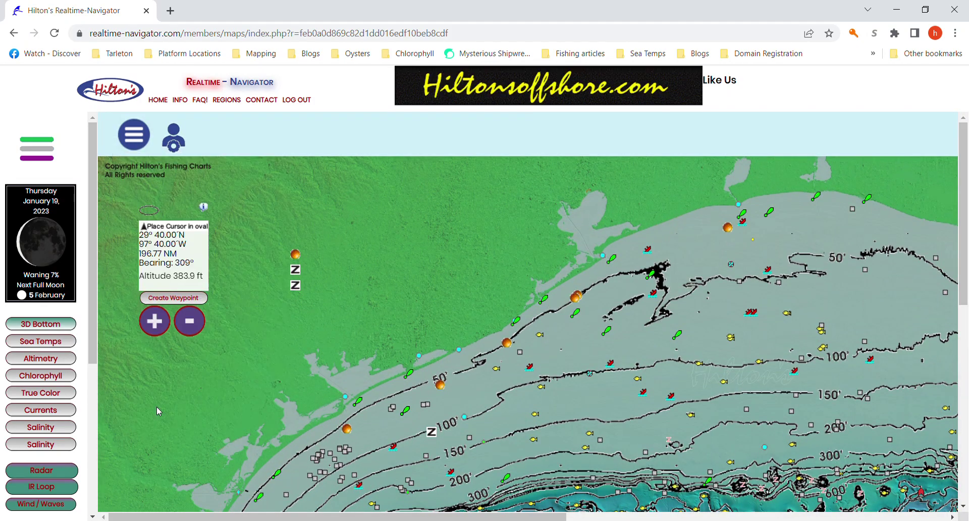